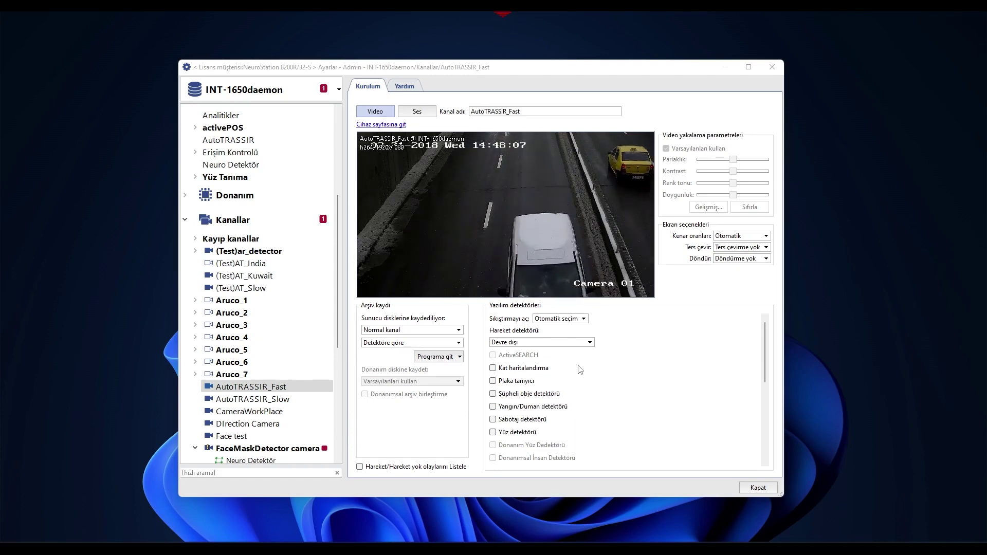
Open the GPU settings of the NVIDIA GeForce GTX 1650 from the Analitikler module.
click(339, 253)
drag(339, 252, 338, 215)
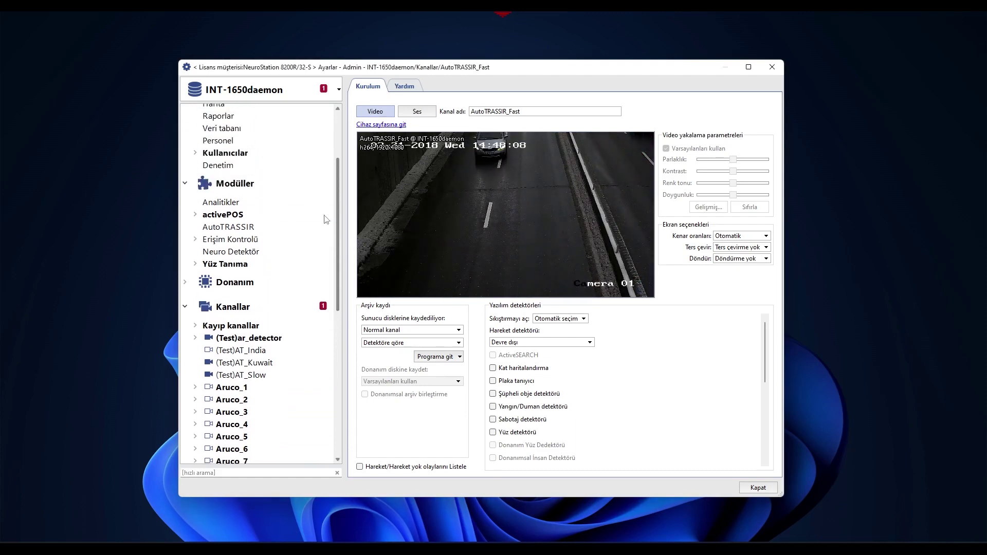
click(242, 199)
scroll(246, 206, up, 2)
scroll(252, 216, up, 1)
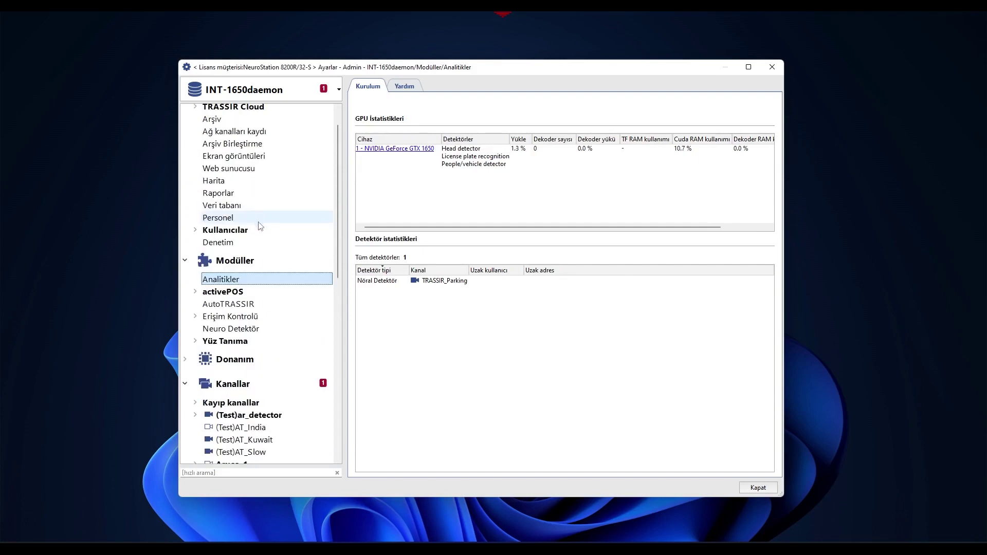
click(421, 148)
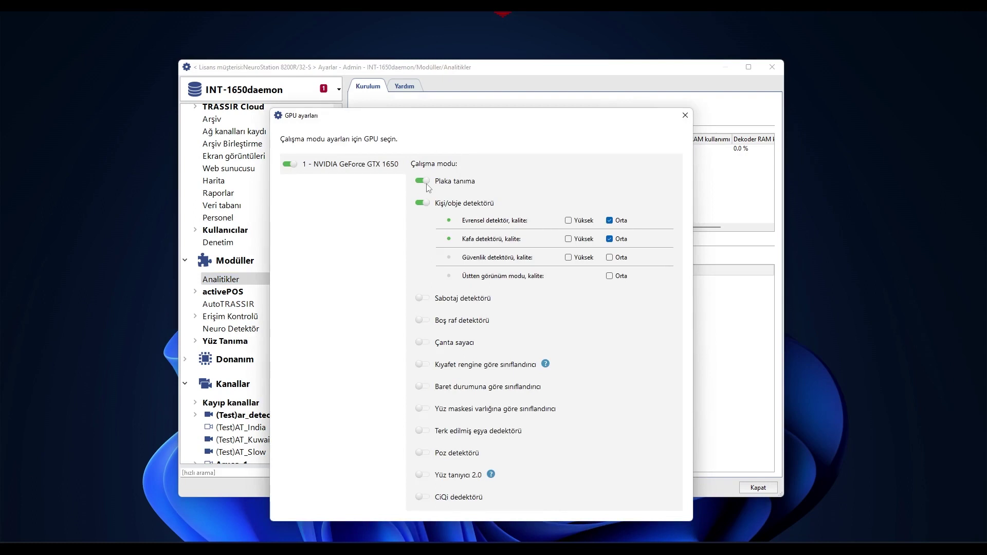
Switch Plaka tanıma off and on again for the GPU, and close the GPU settings.
click(424, 181)
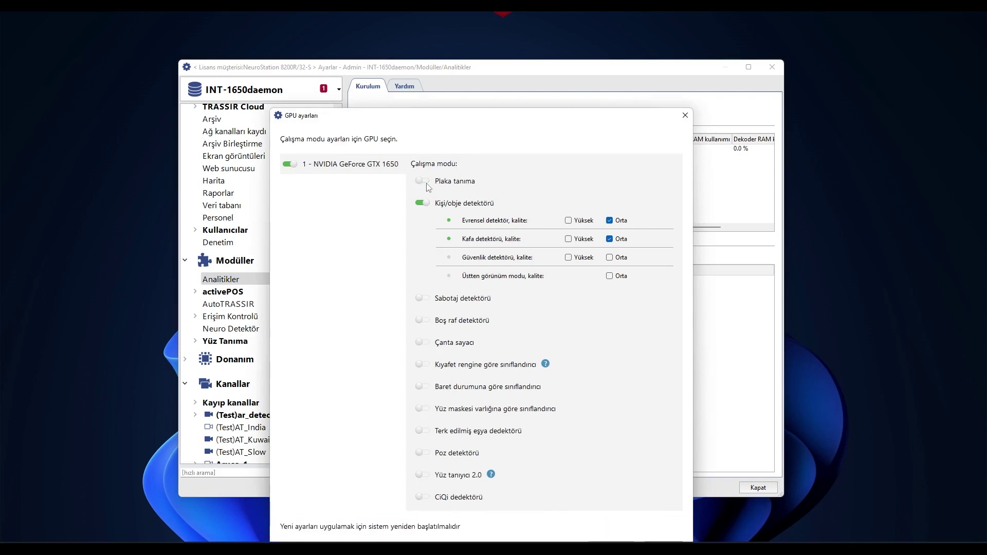
click(424, 181)
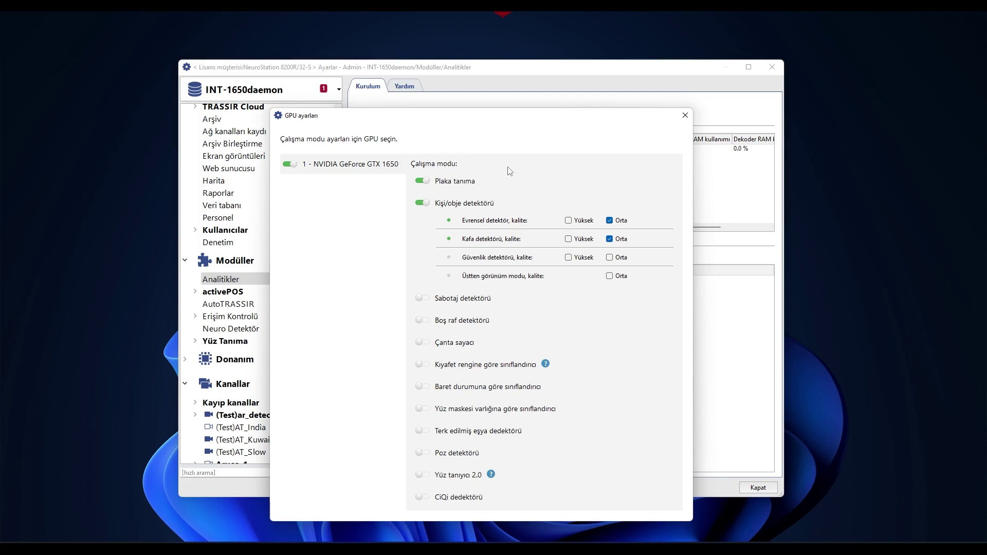
click(684, 116)
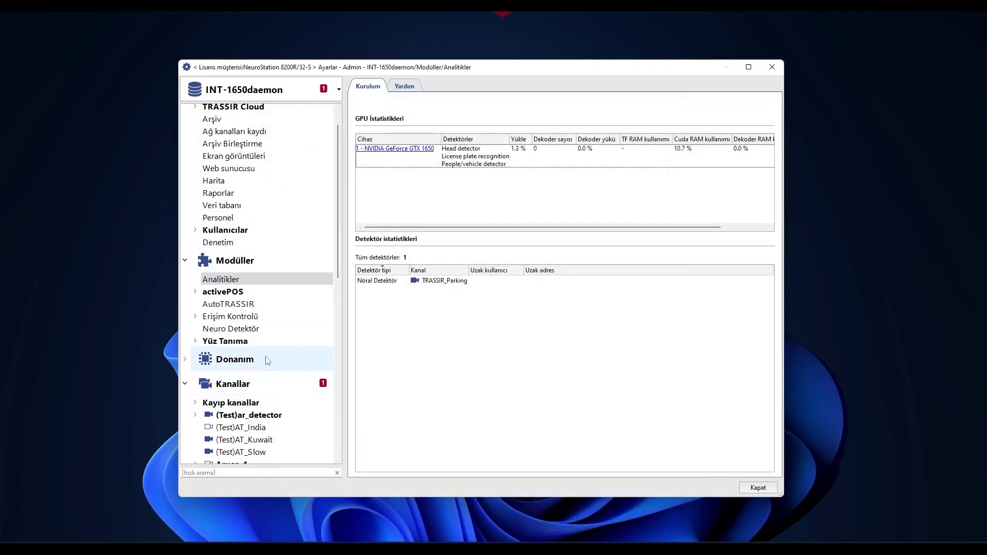
Open the AutoTRASSIR module settings and review the available PTS çekirdeği options.
click(239, 305)
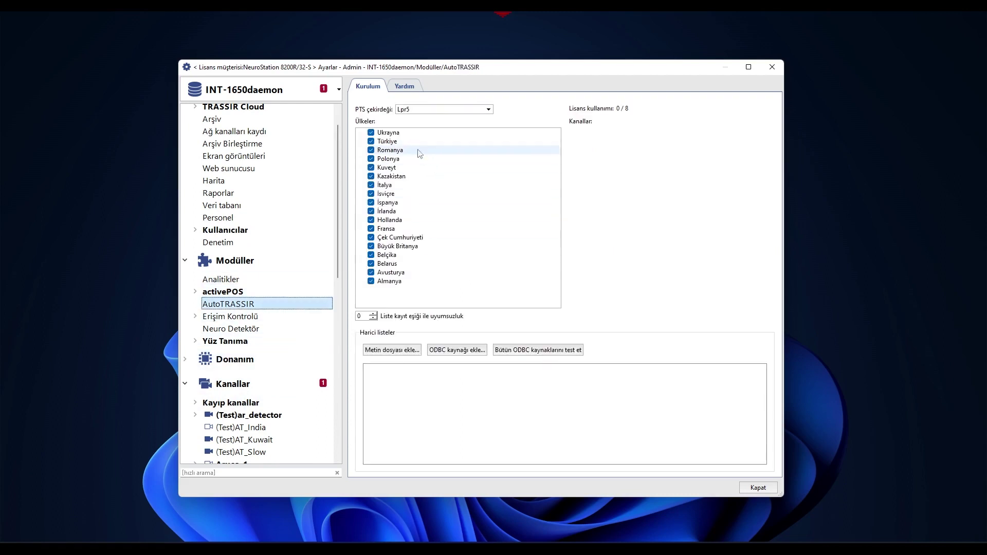
click(437, 109)
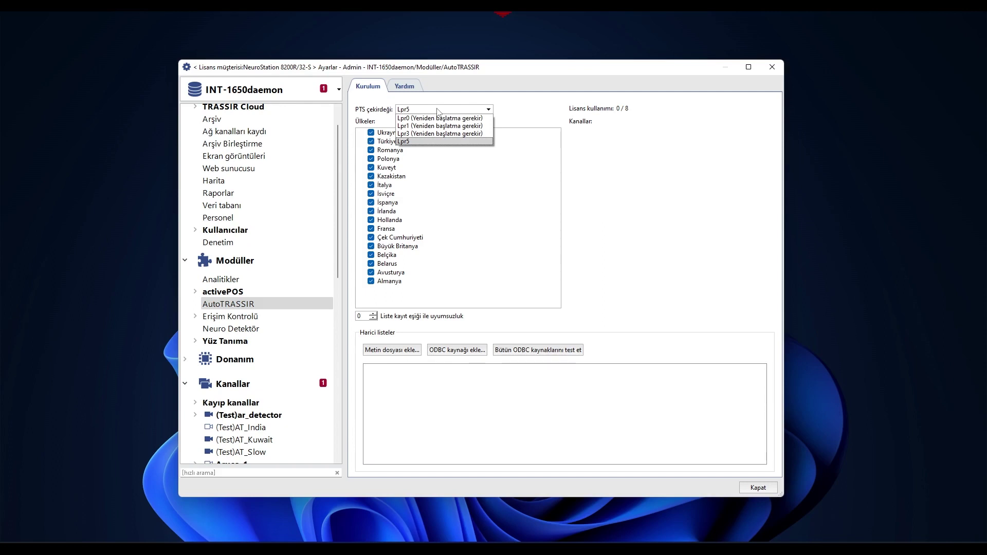
click(437, 110)
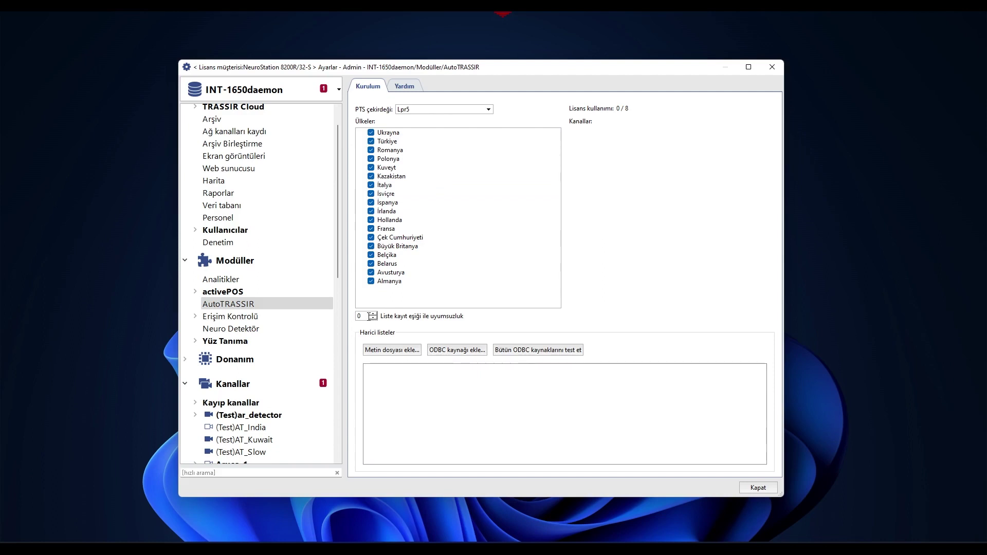
Request a software restart from the server settings (Sunucu ayarları) and cancel it at the confirmation.
scroll(275, 154, up, 1)
click(247, 117)
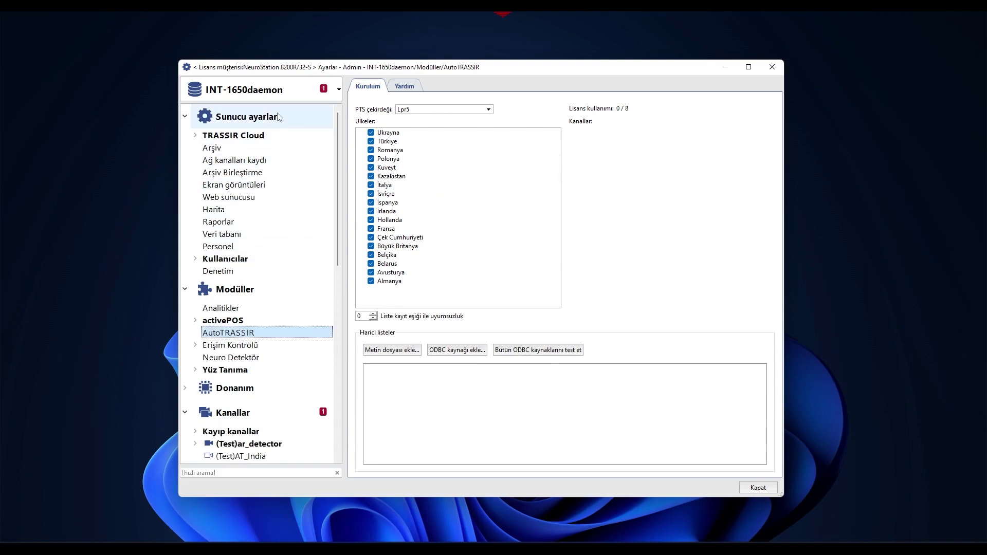
click(754, 117)
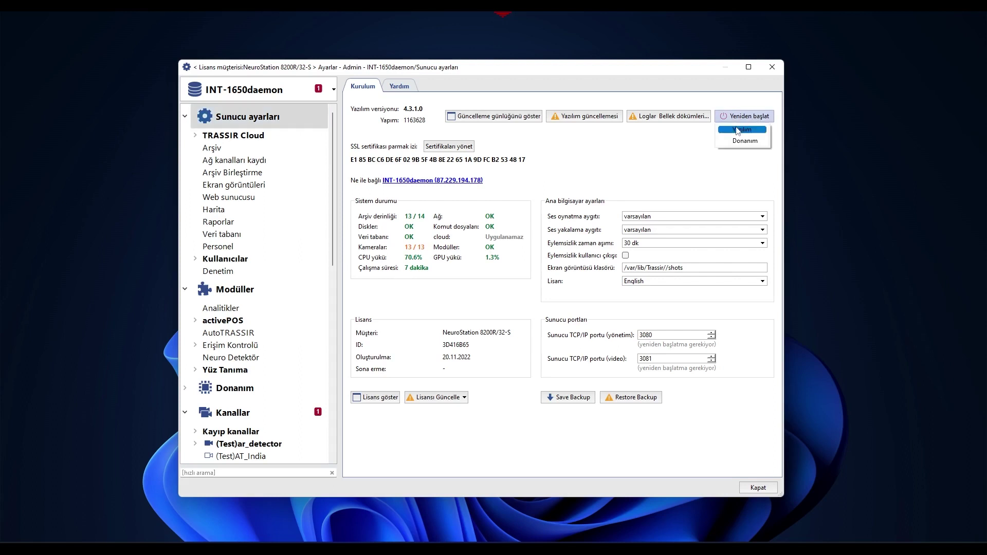
click(738, 130)
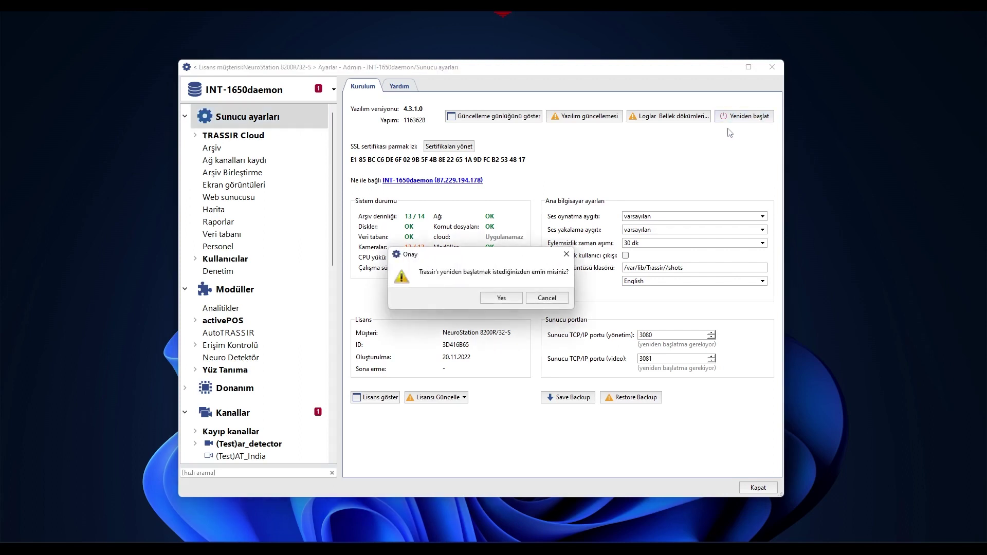
click(566, 255)
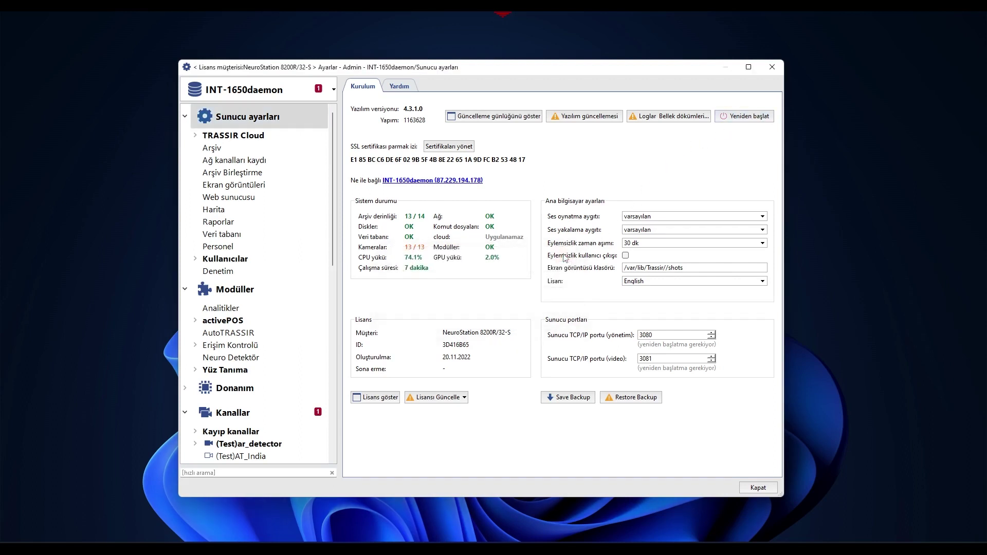
Review the GPU statistics in the Analitikler module and the country list in the AutoTRASSIR module.
click(239, 310)
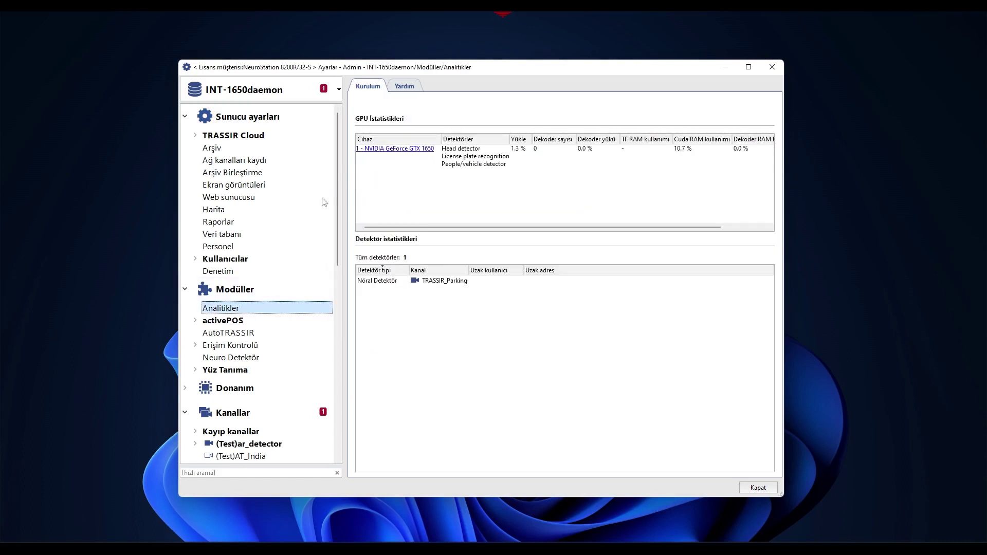
click(246, 333)
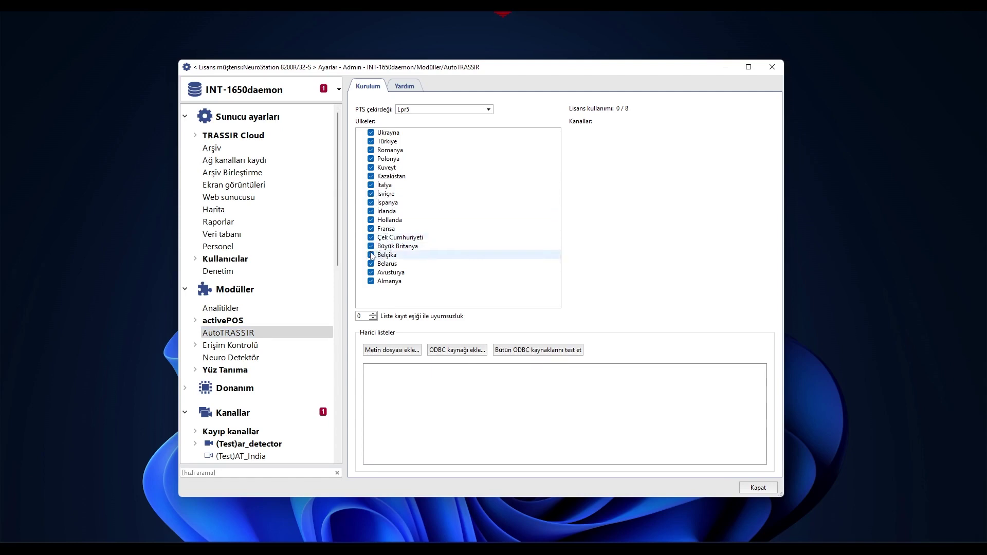
Enable the Plaka tanıyıcı detector on the AutoTRASSIR_Fast channel, and check its load server options and status.
drag(338, 227, 356, 328)
scroll(285, 316, down, 1)
click(272, 312)
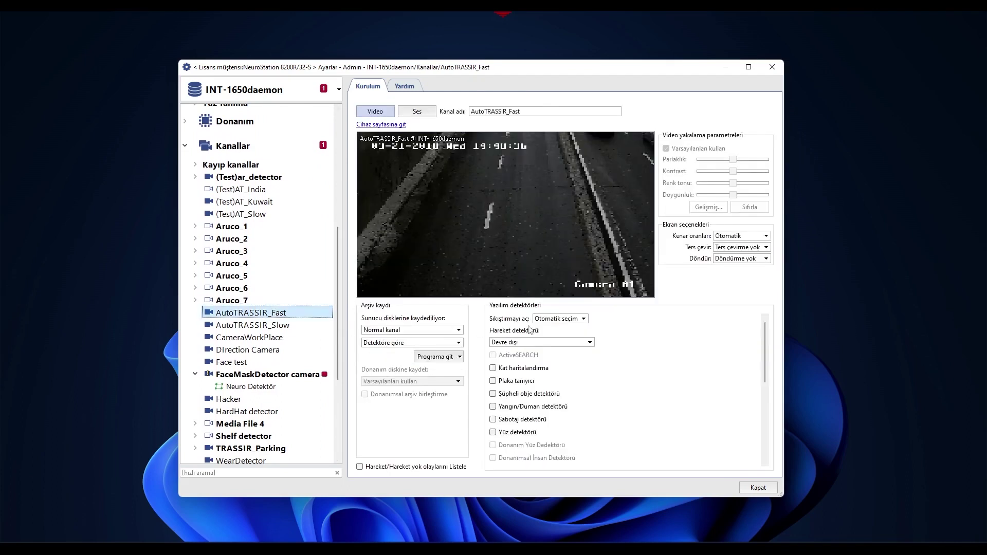
click(492, 381)
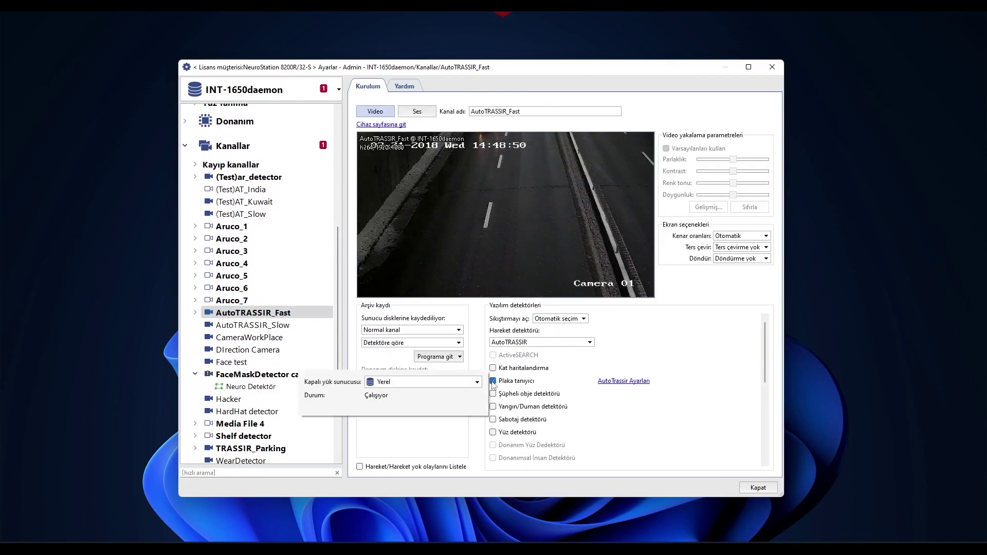
click(478, 382)
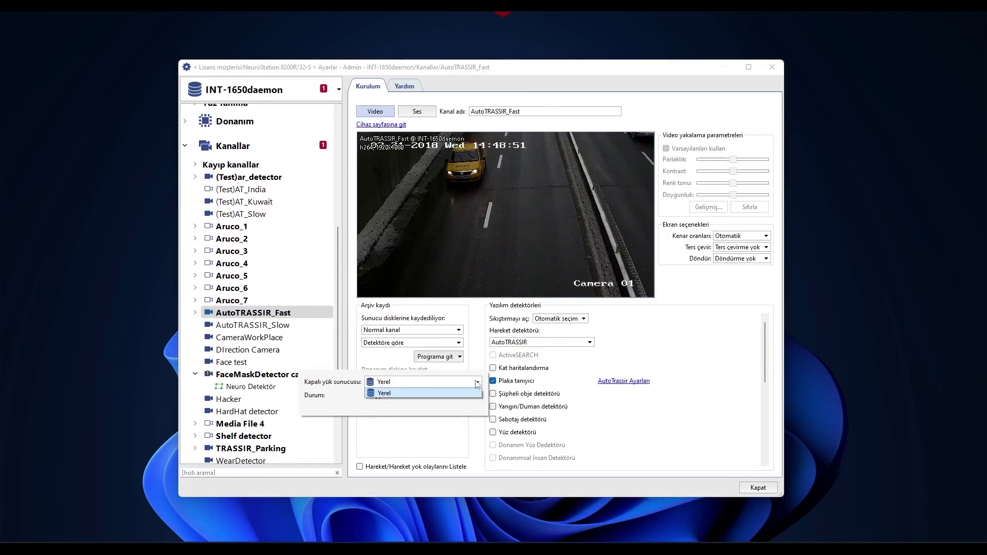
click(477, 384)
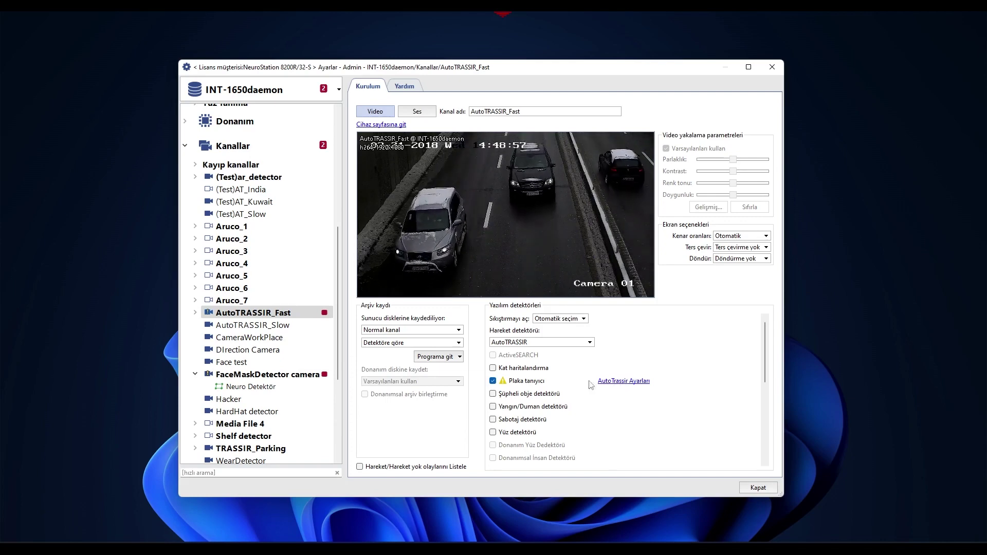
mouse_move(533, 381)
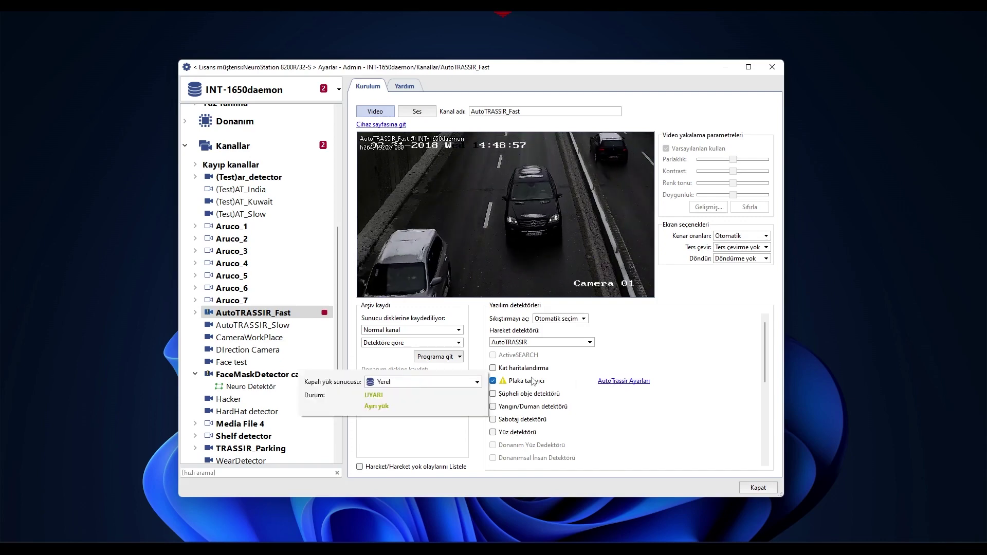
Open the channel's AutoTrassir settings and review the Sürüş hızı options in the basic detector settings.
click(621, 383)
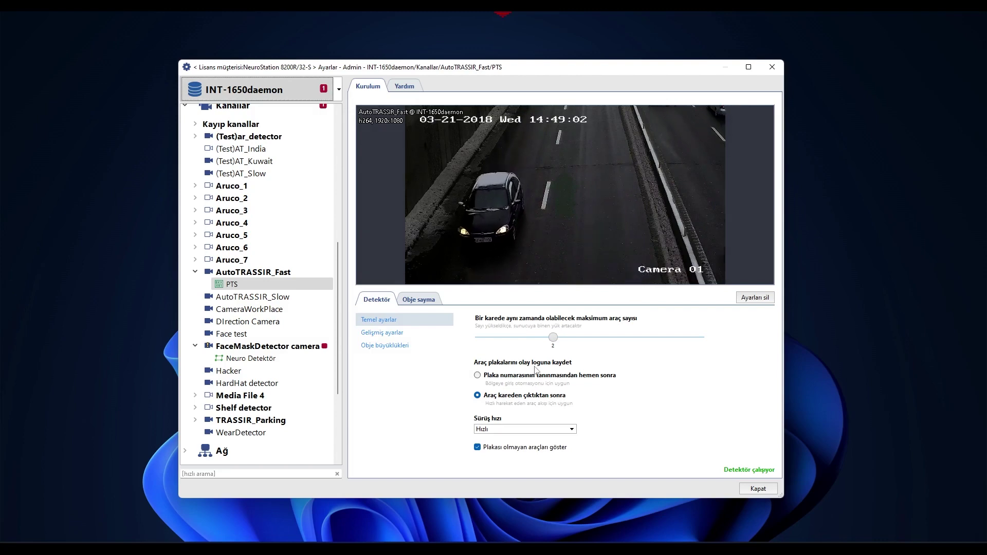
click(533, 430)
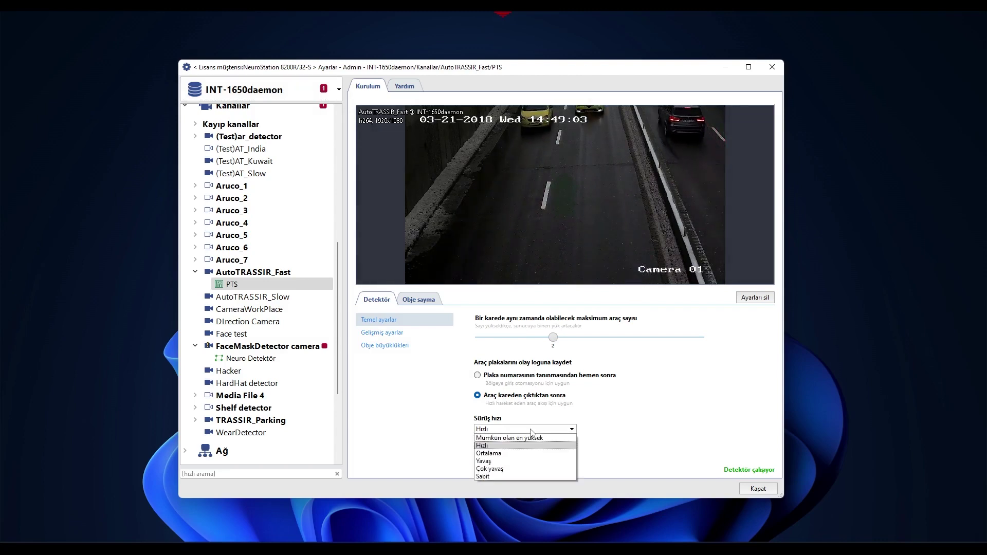
click(532, 430)
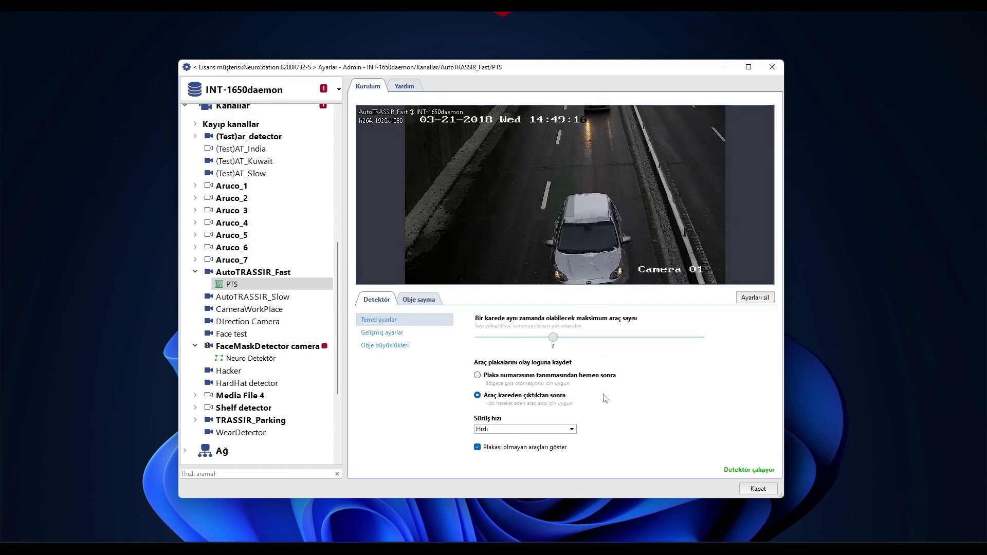
click(567, 429)
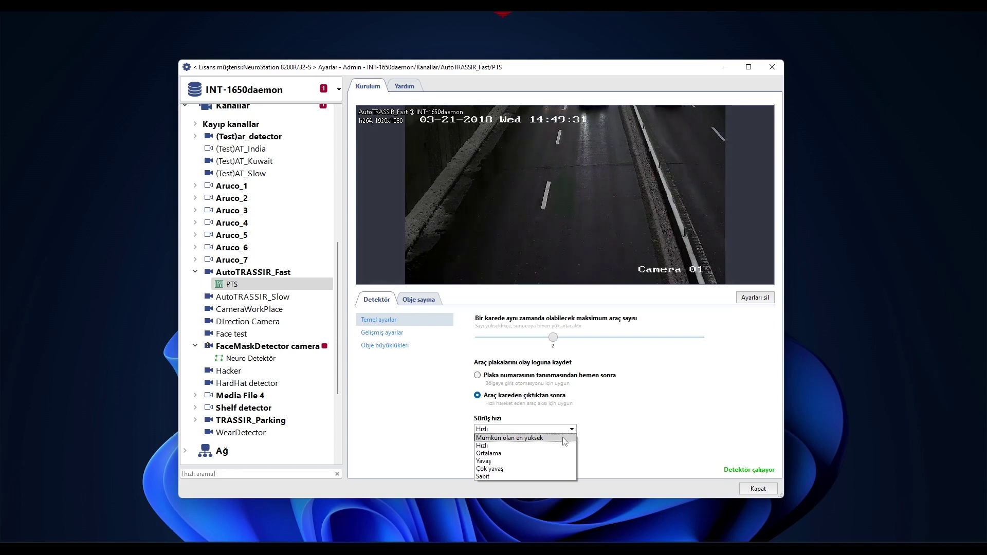
In the advanced detector settings, set Hareket yönü to 269 and raise Hassasiyet slightly, and return to the basic settings.
click(407, 334)
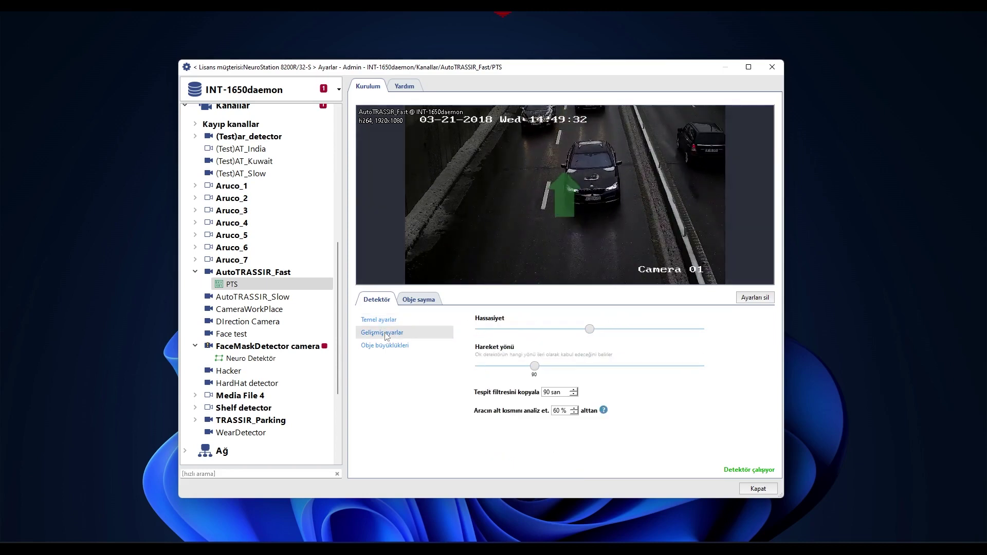
drag(535, 366, 602, 368)
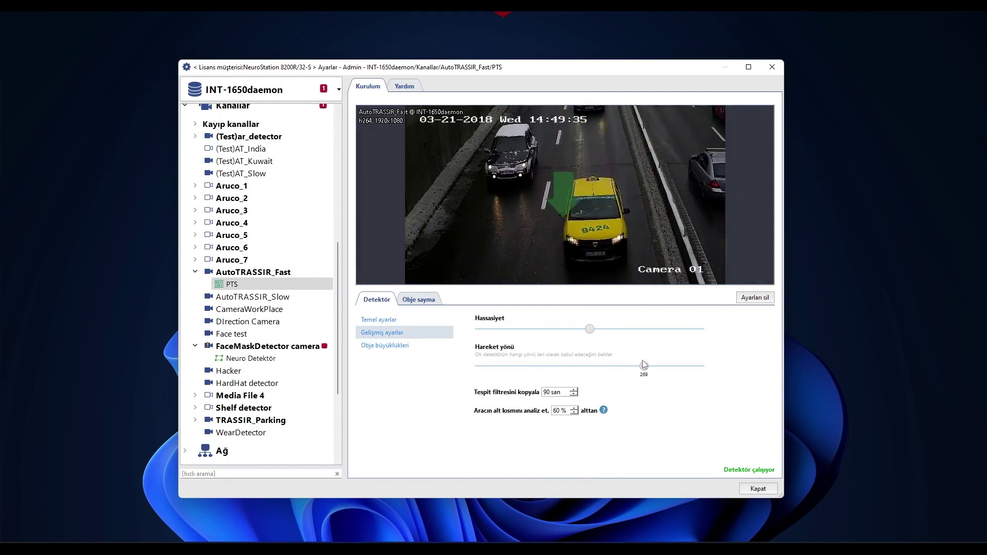
drag(593, 330, 605, 334)
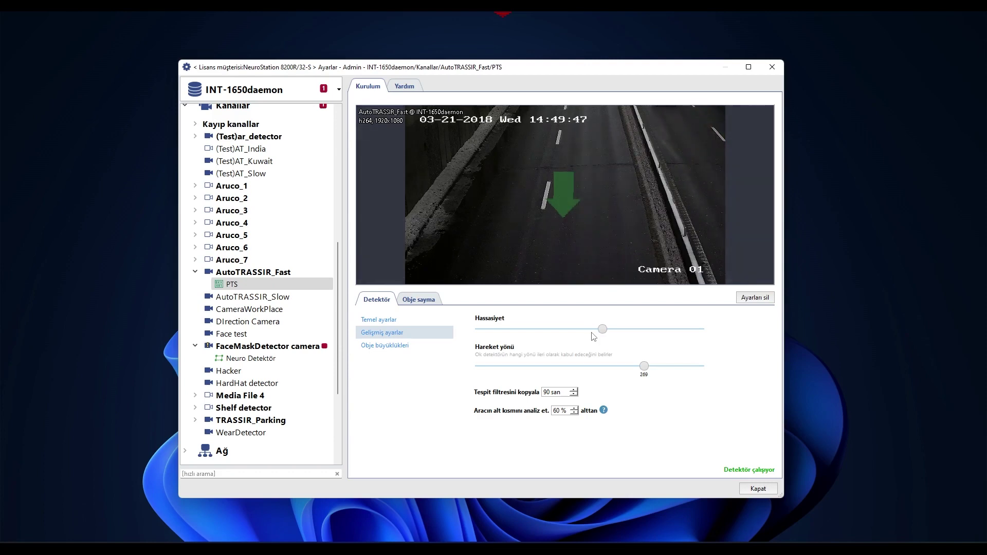
click(379, 320)
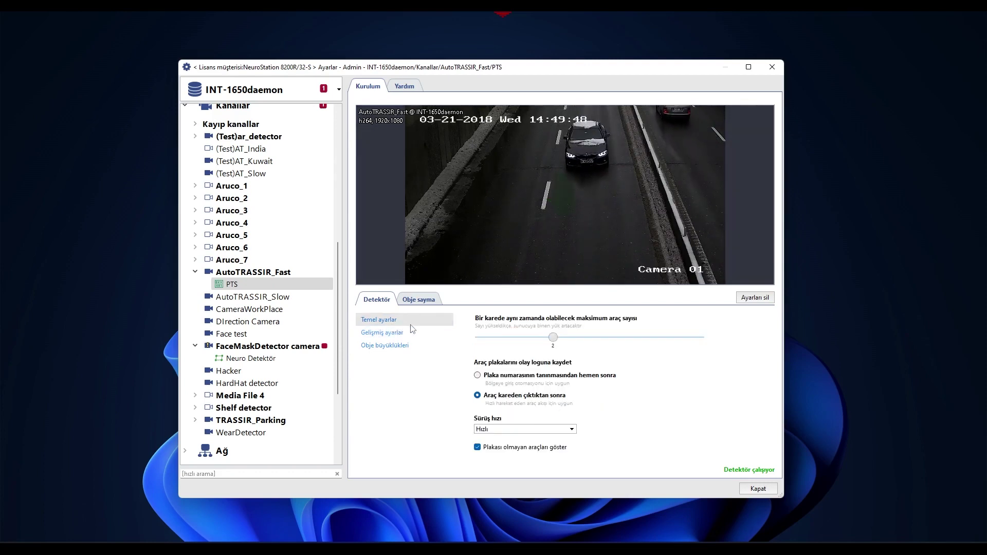
Reshape the Default zone counting area so that it covers only the left lane of the road.
click(420, 299)
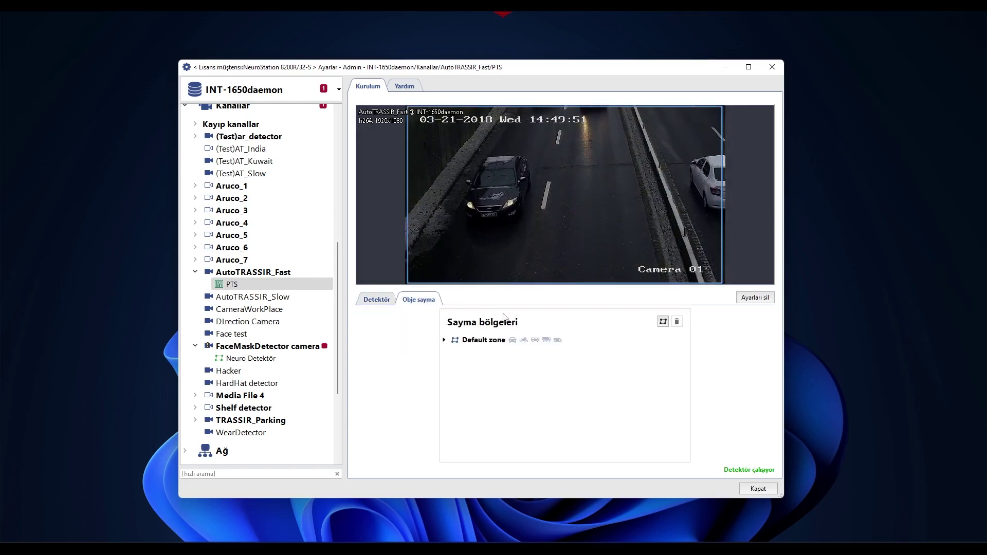
click(483, 340)
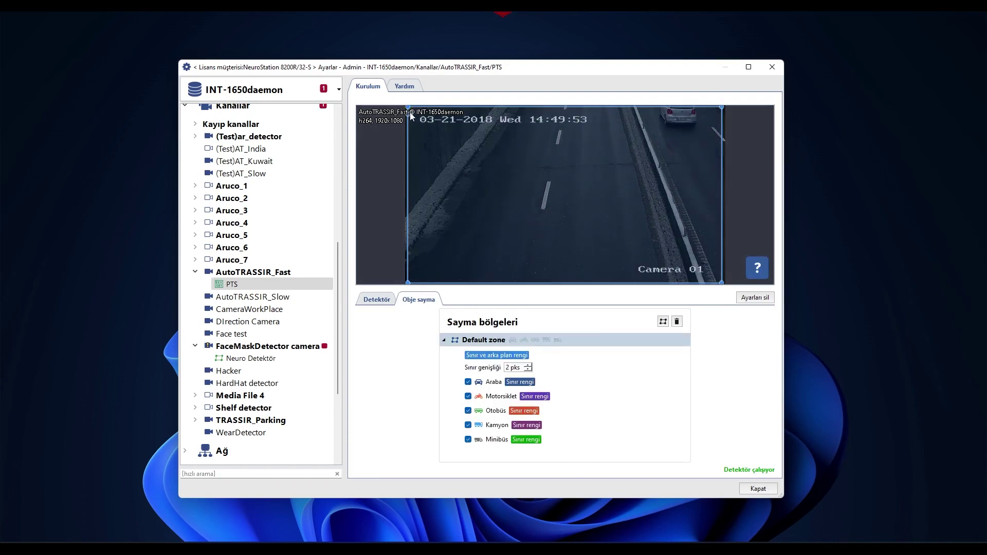
drag(408, 132, 406, 216)
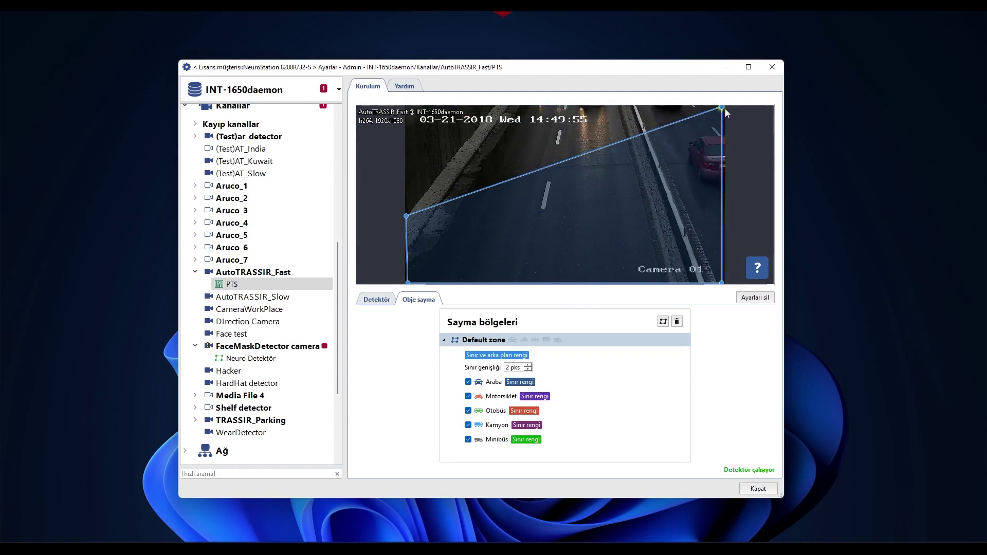
drag(712, 110, 504, 105)
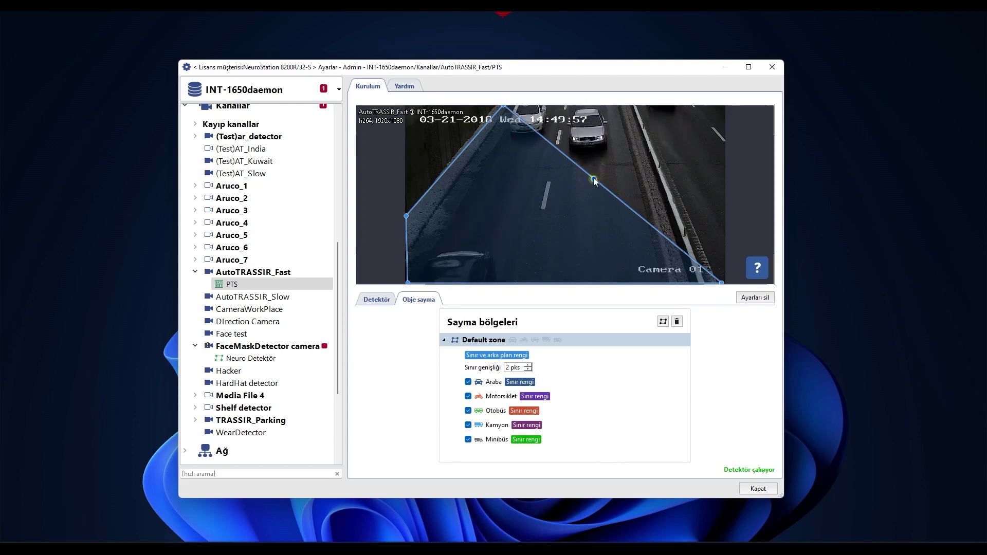
drag(594, 180, 565, 108)
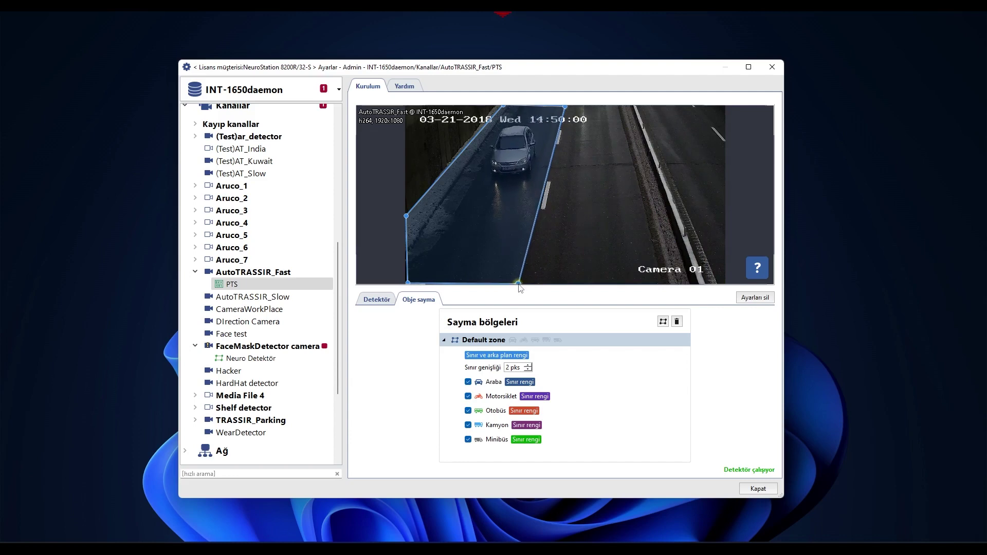
Rename the Default zone counting area to 1.
double_click(517, 340)
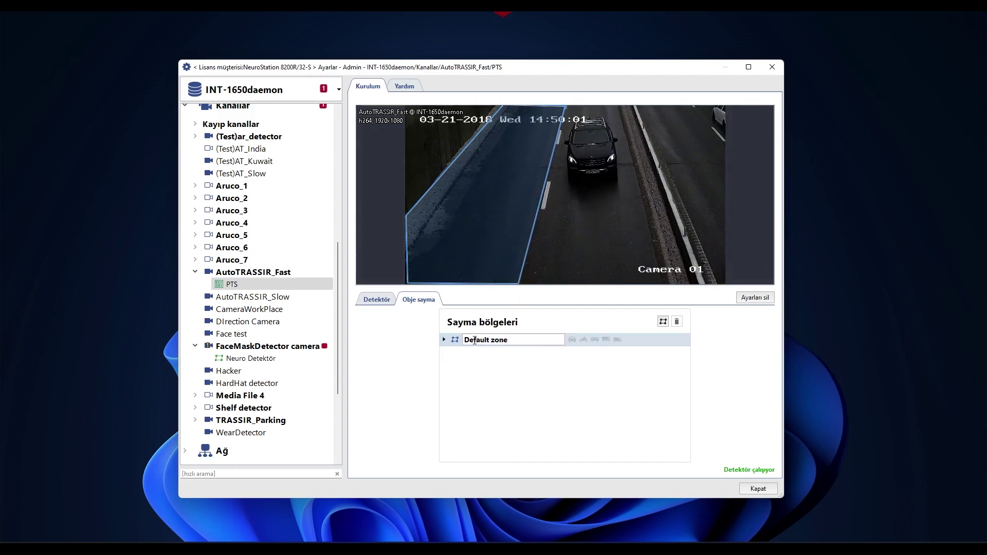
text(1)
key(Return)
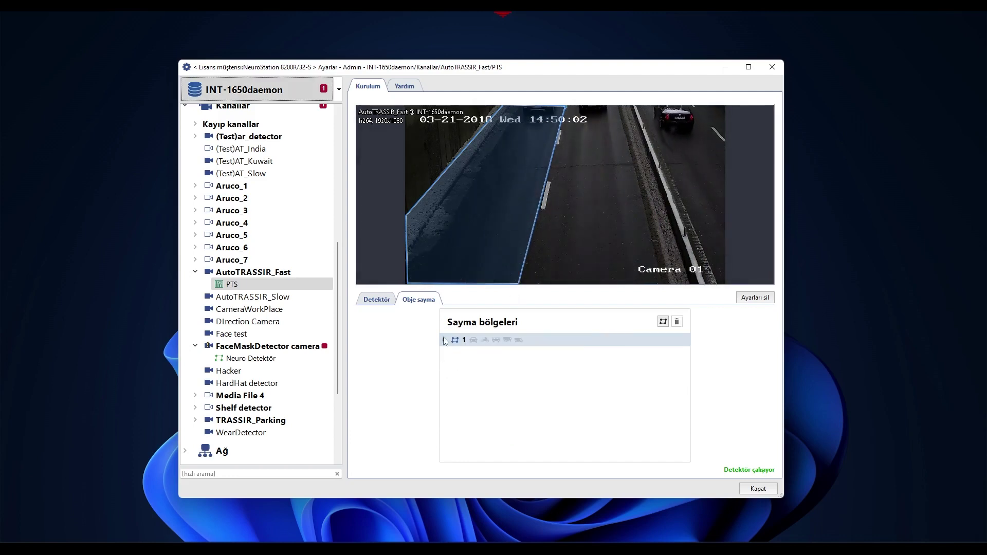
Set the Sınır genişliği of counting zone 1 to 1 pks and look through the Araba border colour options.
click(461, 342)
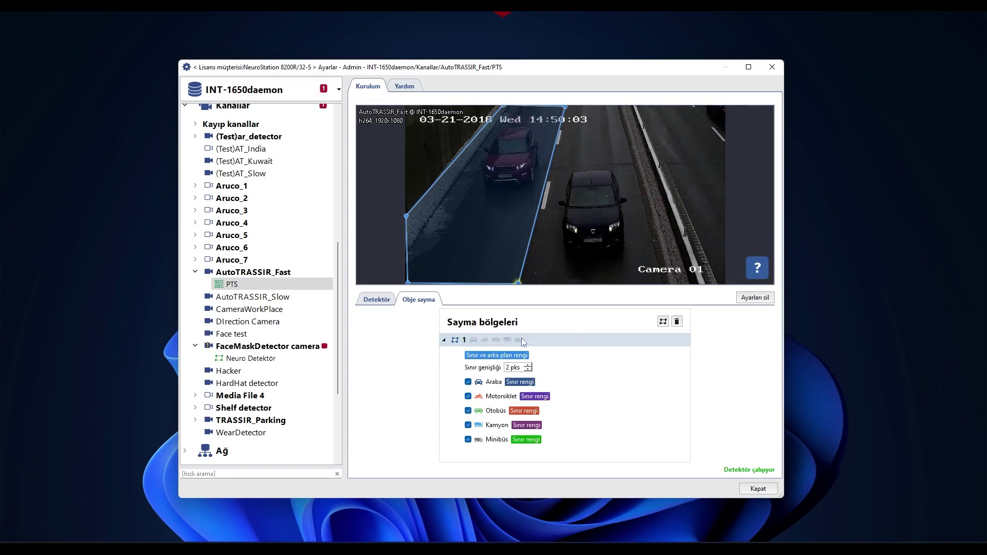
click(528, 370)
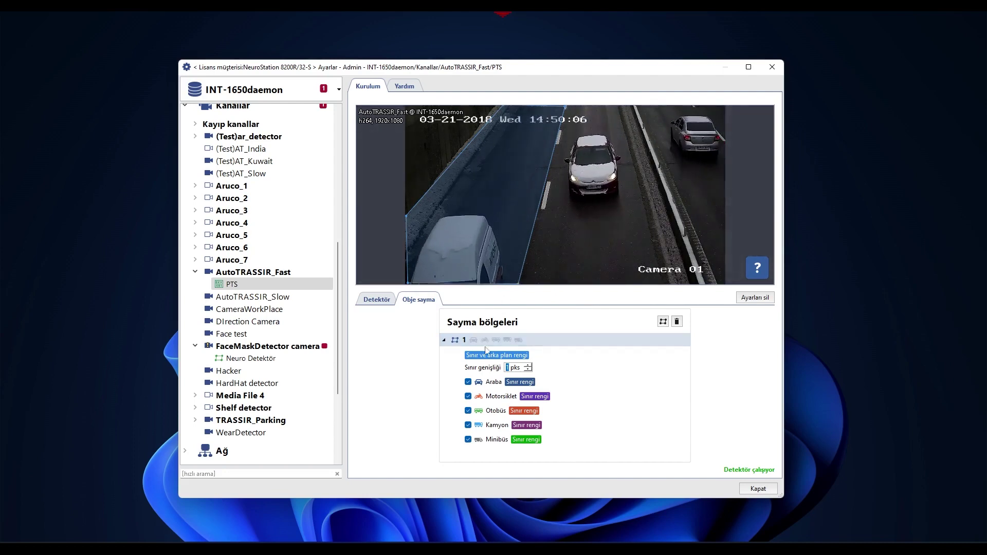
click(534, 386)
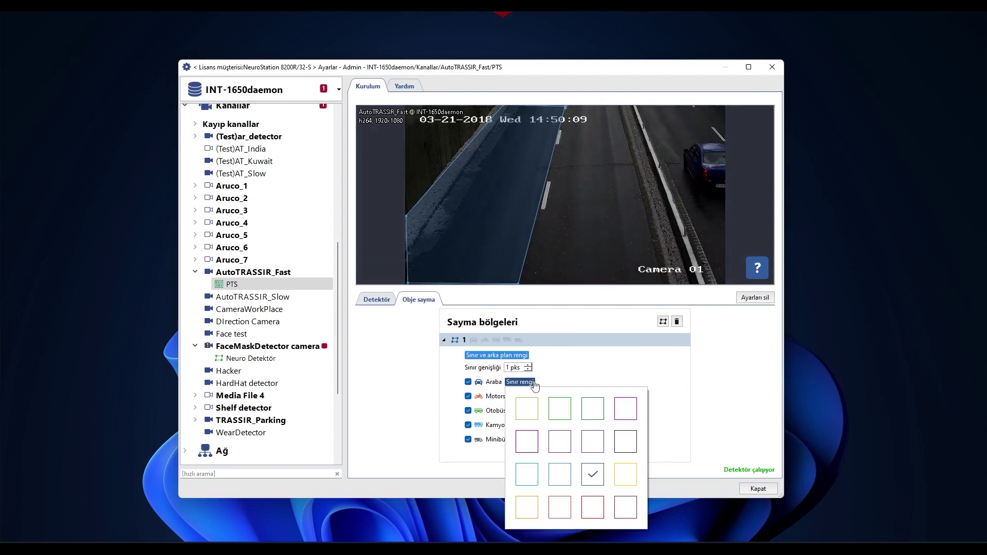
click(534, 384)
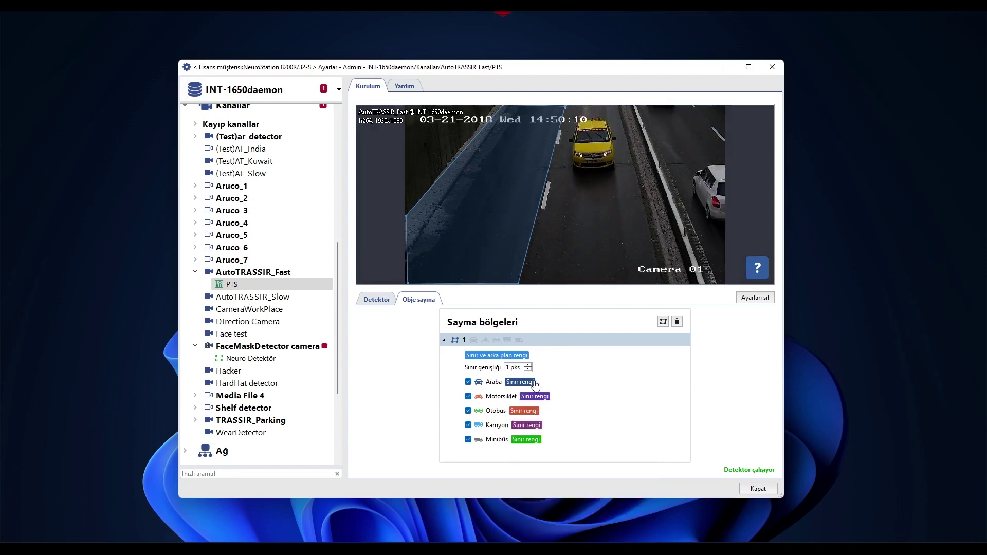
click(535, 385)
click(595, 368)
Add a four-corner counting zone covering the lane between zone 1 and the central barrier.
click(662, 322)
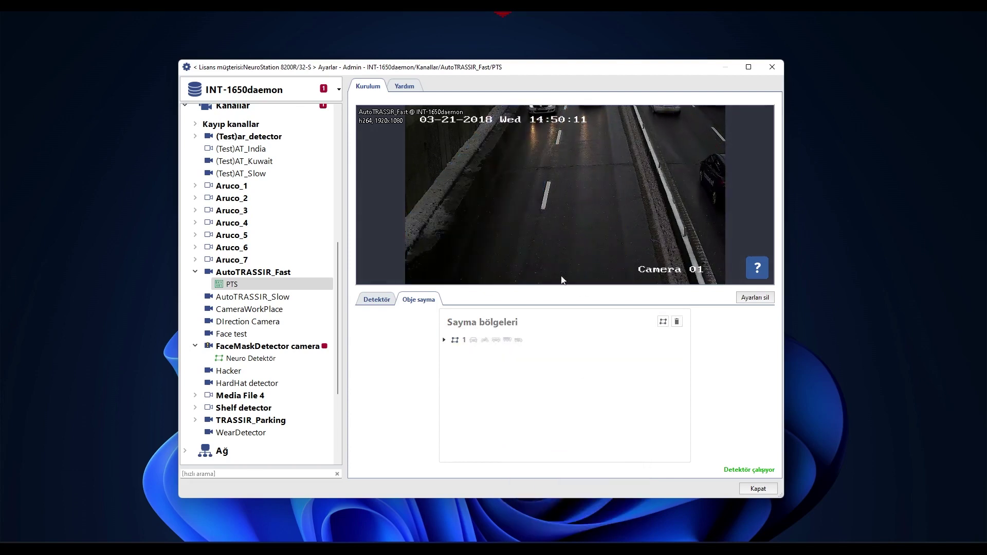
click(568, 108)
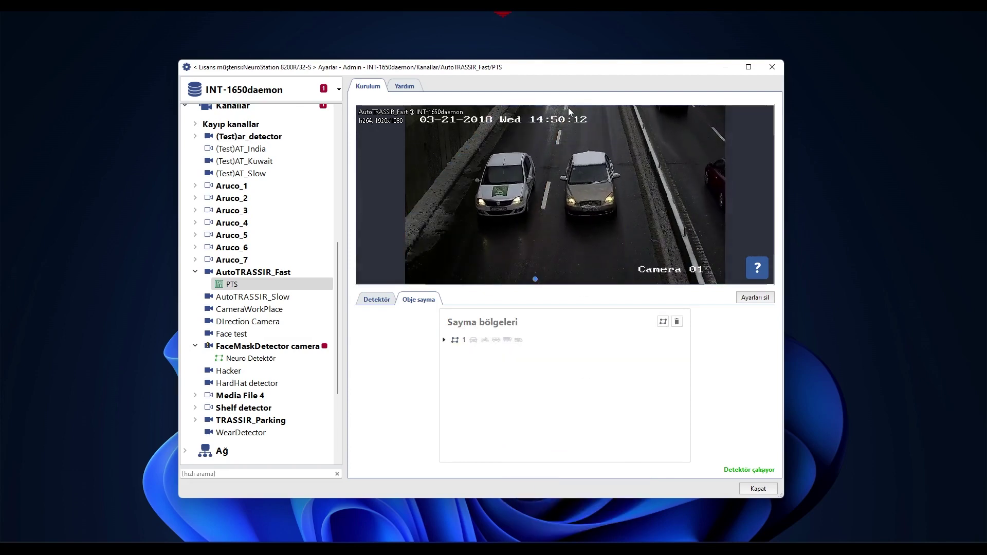
click(618, 107)
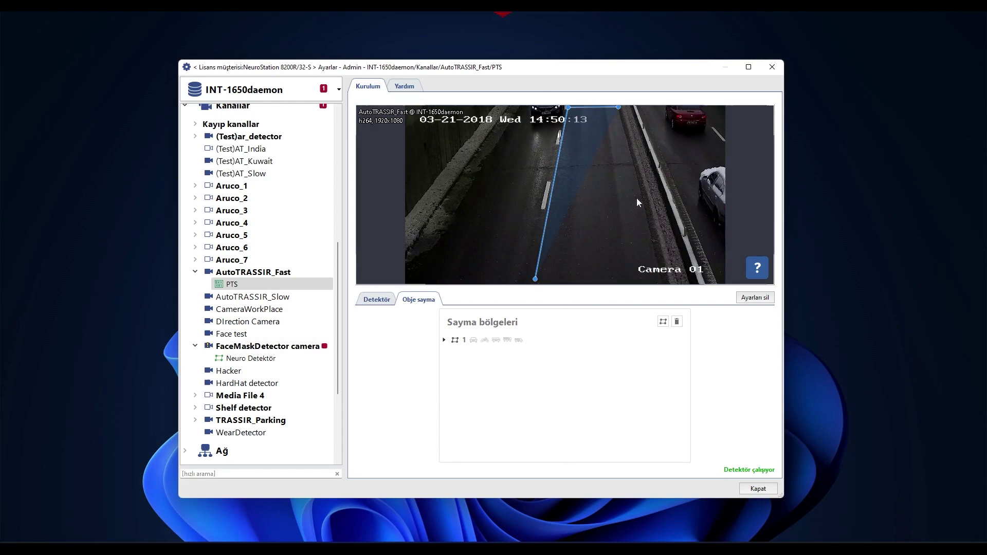
click(663, 283)
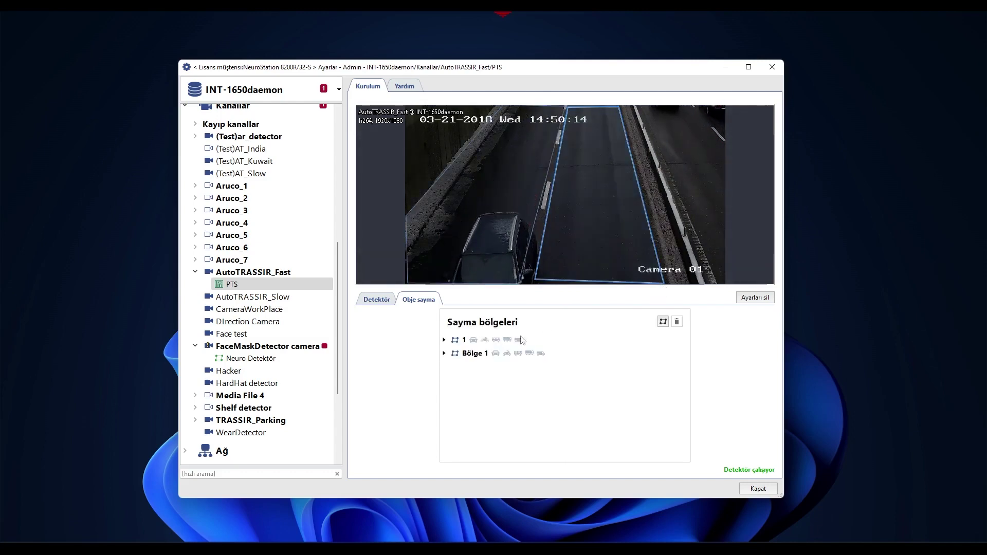
Set the border and background colour of Bölge 1 to green and move its two left corners closer to zone 1's edge.
click(515, 369)
click(550, 400)
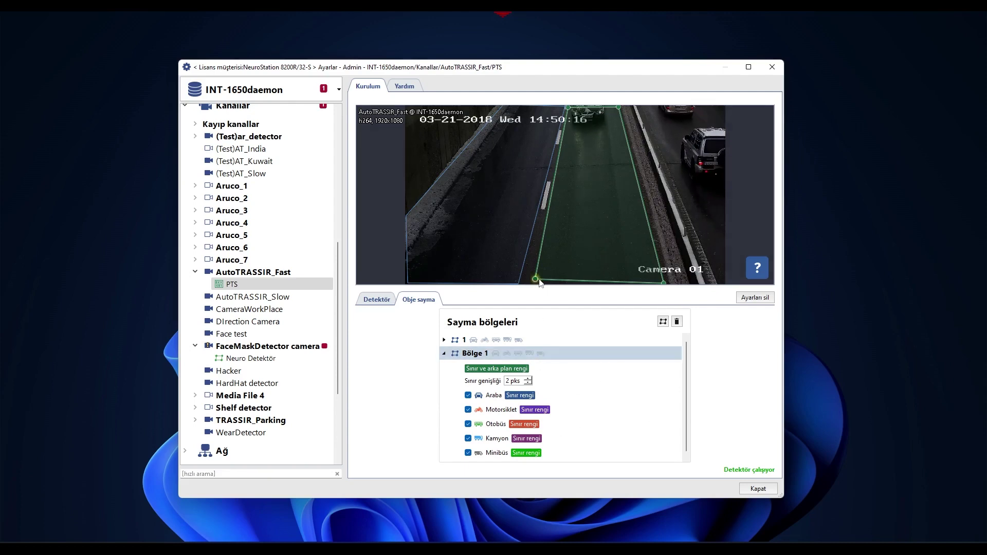
drag(535, 280, 525, 282)
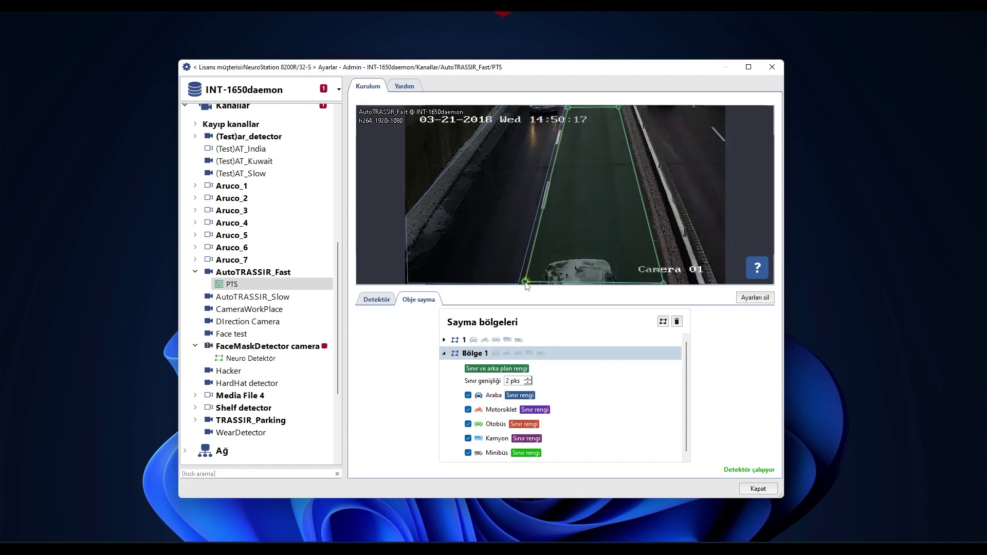
drag(566, 106, 564, 107)
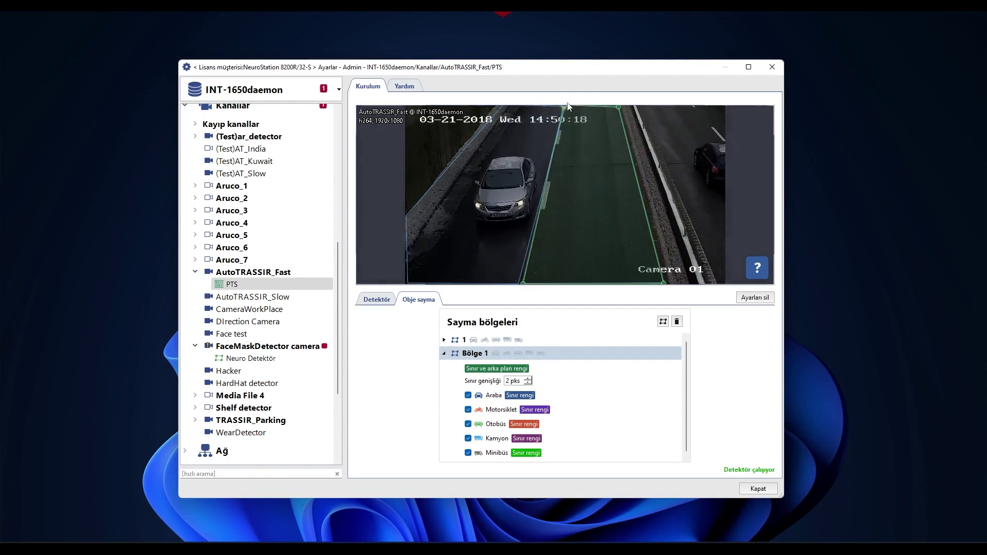